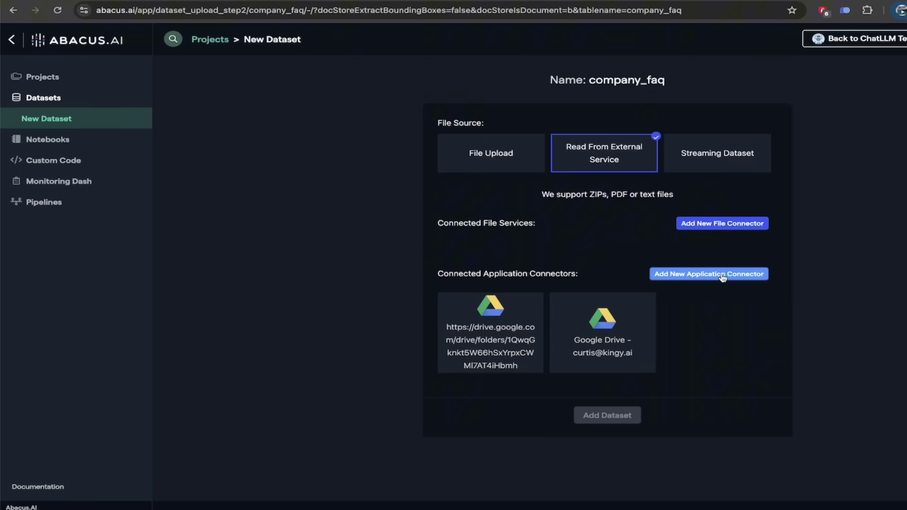
Add a new application connector for Google Drive and start linking a Google Drive account.
click(723, 273)
scroll(427, 226, down, 1)
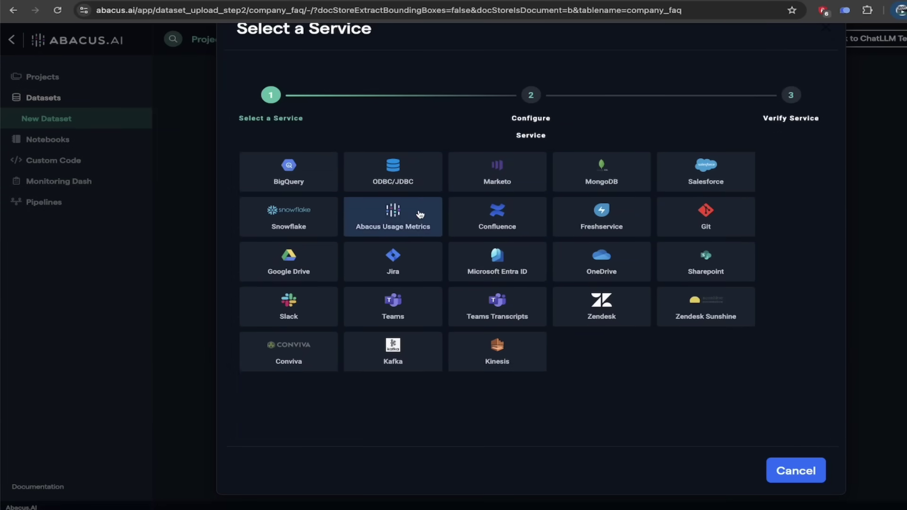
scroll(330, 283, up, 1)
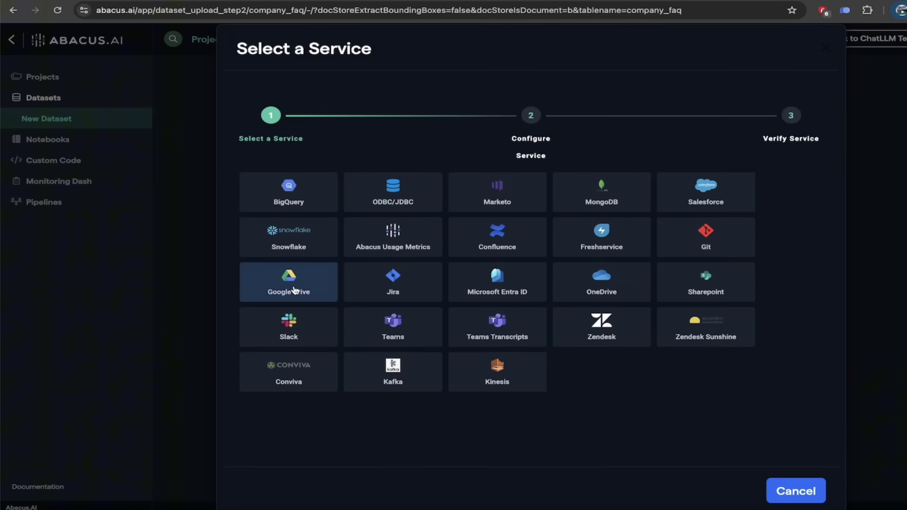
click(294, 289)
click(559, 242)
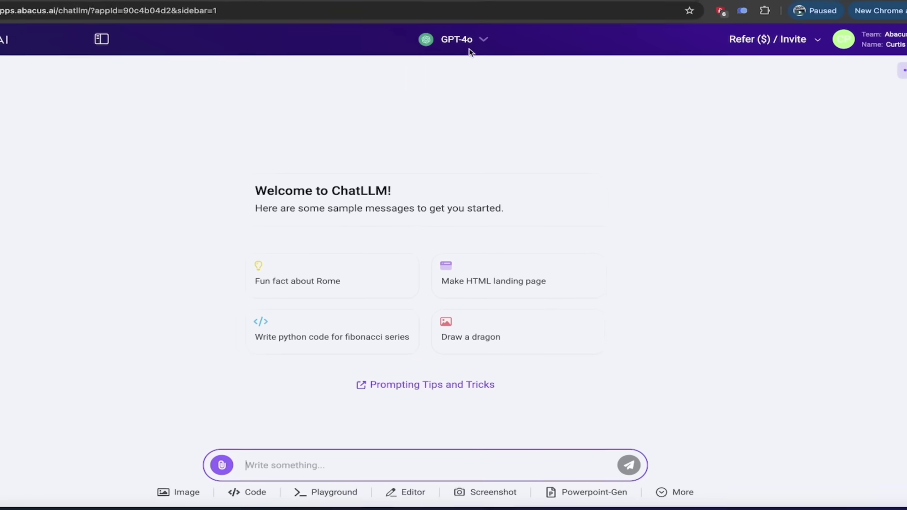
Replace GPT-4o with AI Engineer, found at the bottom of the bot list.
click(471, 15)
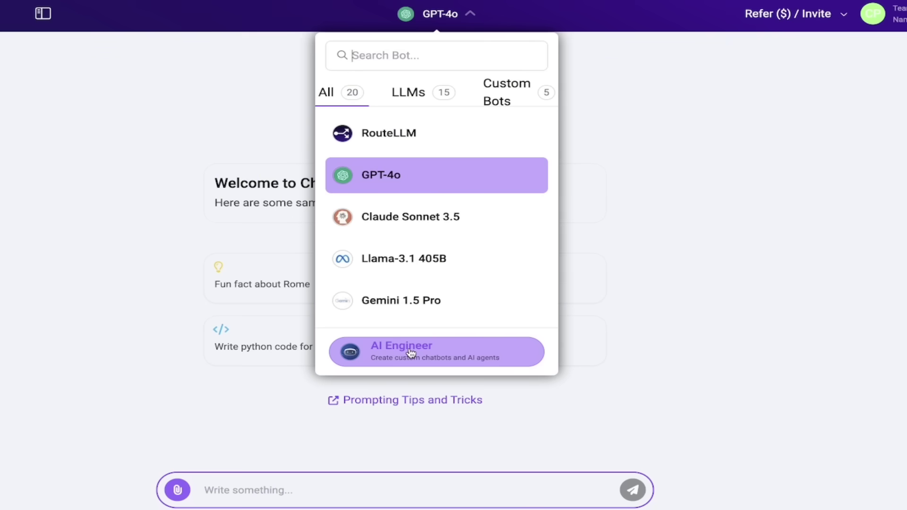
scroll(419, 265, down, 1)
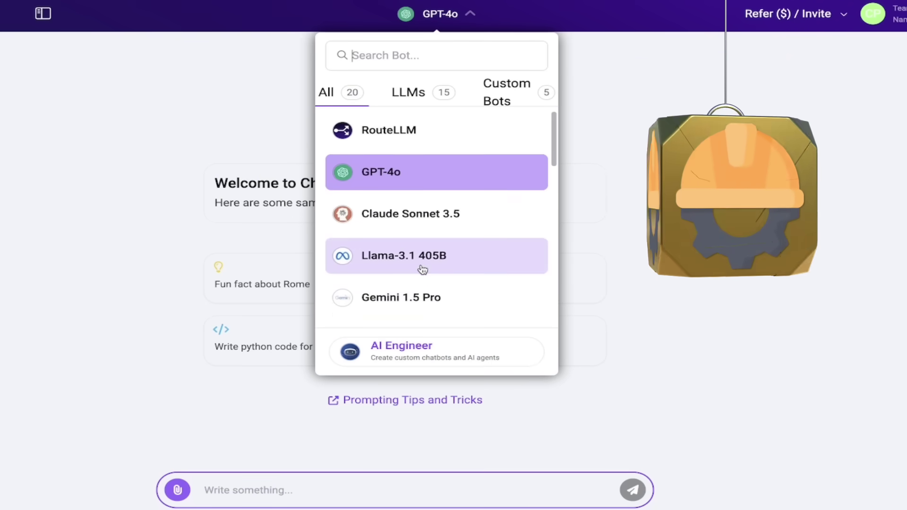
scroll(411, 196, down, 4)
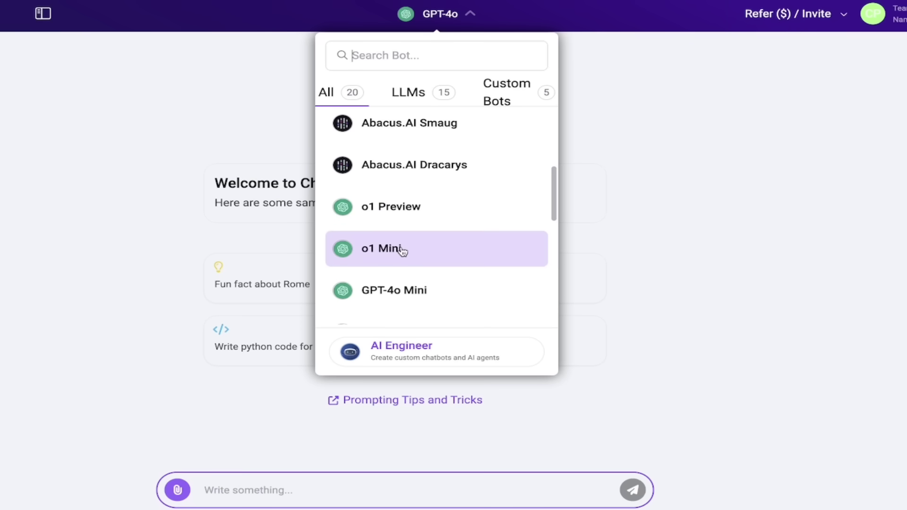
scroll(402, 249, down, 3)
scroll(416, 217, down, 2)
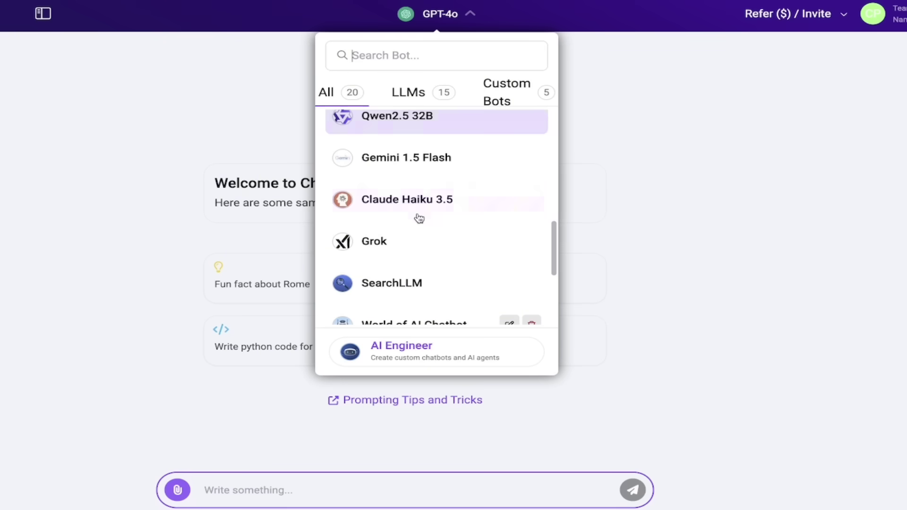
scroll(419, 254, down, 2)
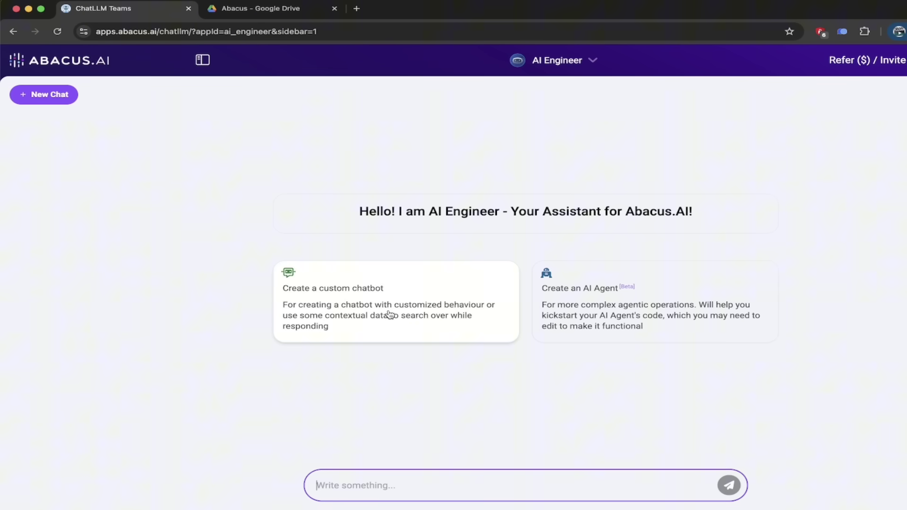
Send 'Create a custom chatbot' to AI Engineer as the opening message.
click(390, 315)
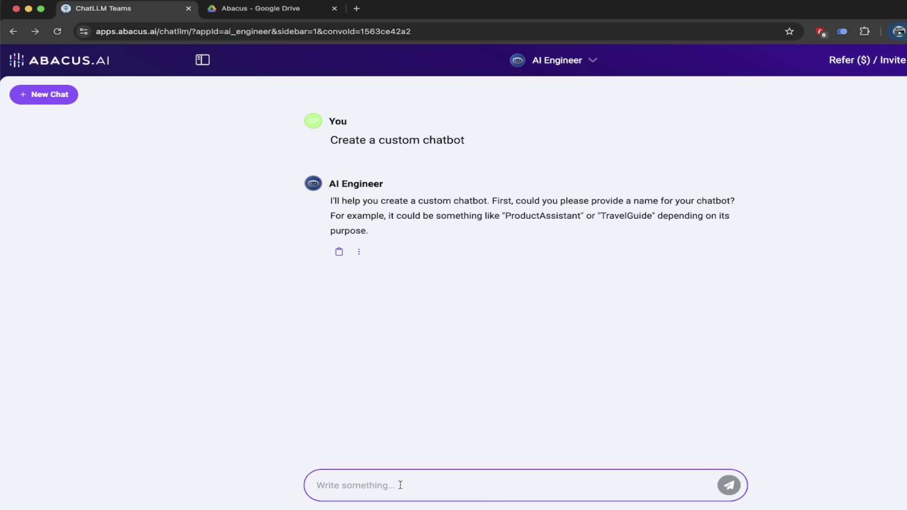
Reply with 'Company FAQ' as the chatbot's name.
text(Copm)
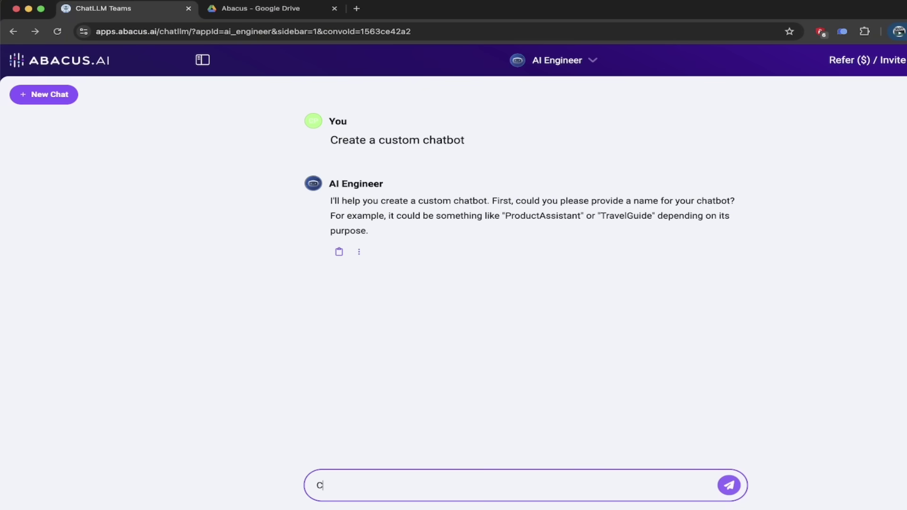
text(pa)
key(Return)
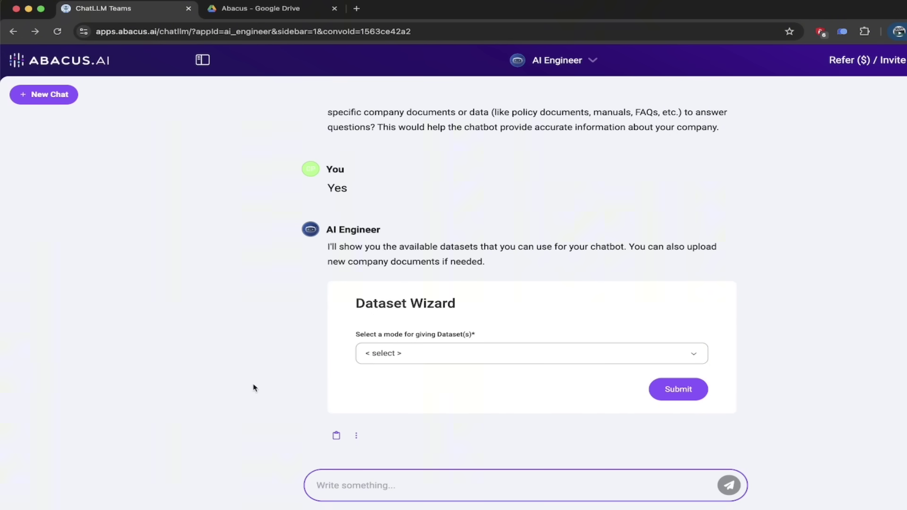
Set the Dataset Wizard mode to 'Use a connector' and confirm 'I wish to proceed'.
click(495, 360)
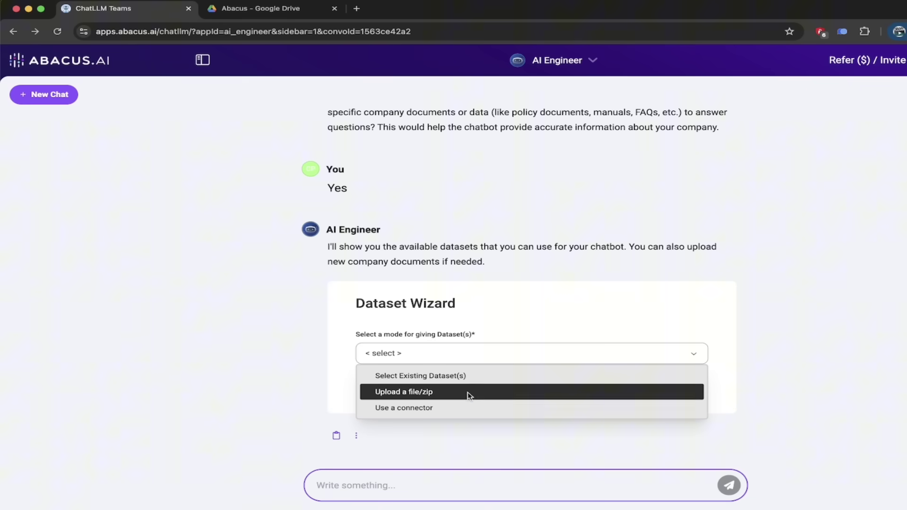
click(458, 409)
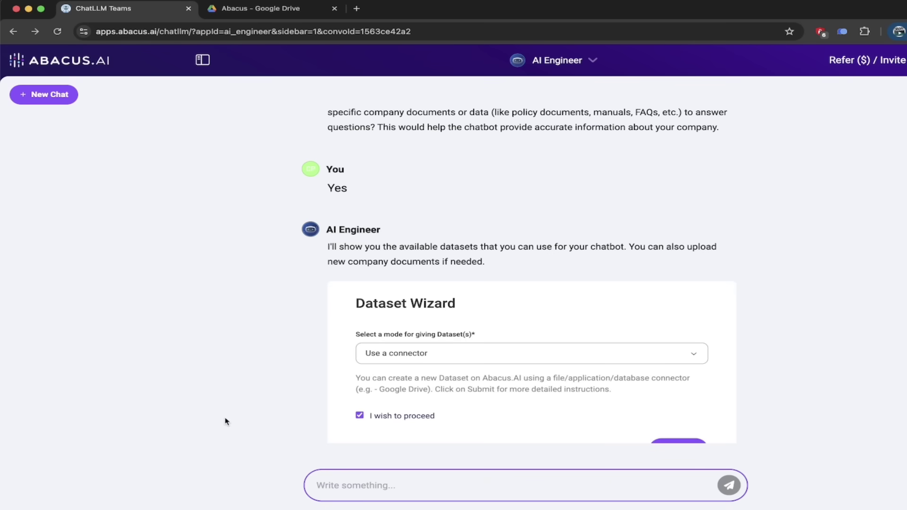
scroll(225, 422, down, 3)
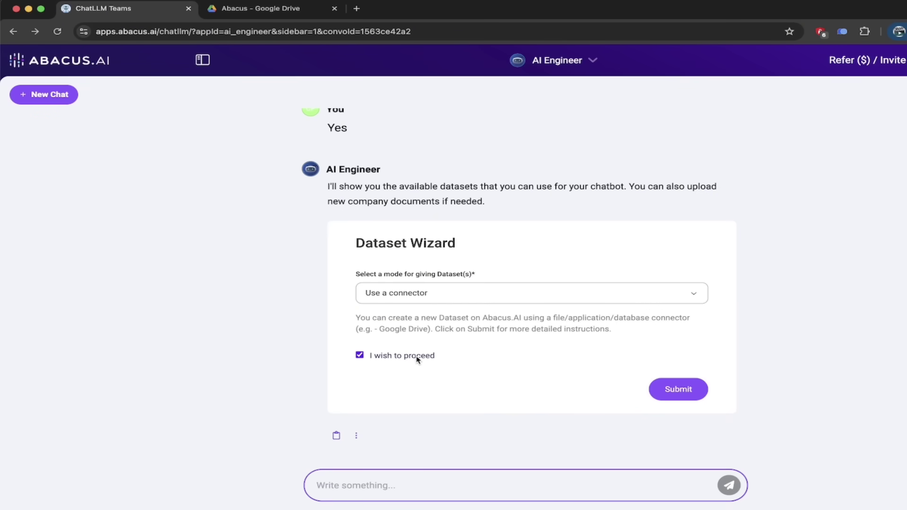
Submit the Dataset Wizard to receive the connector dataset instructions.
click(675, 396)
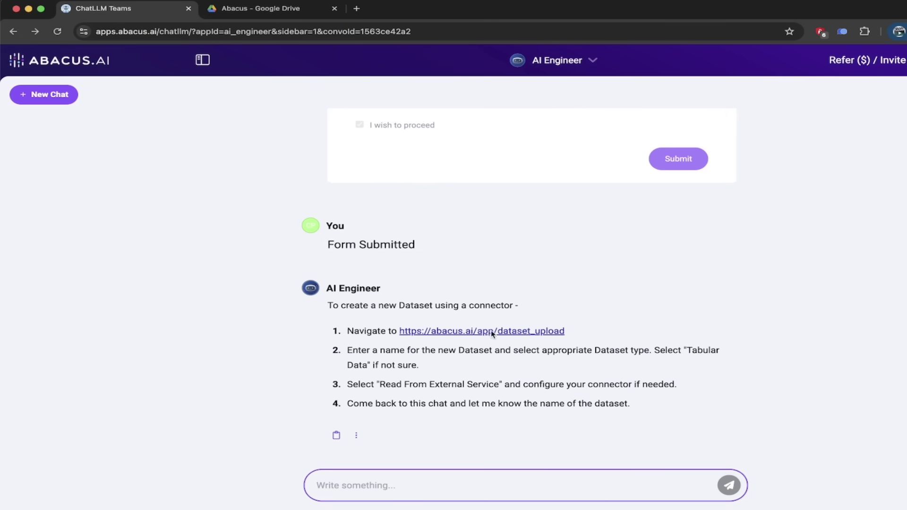
Create a 'Document folder or archive' dataset named company_faq and continue to file source.
click(491, 332)
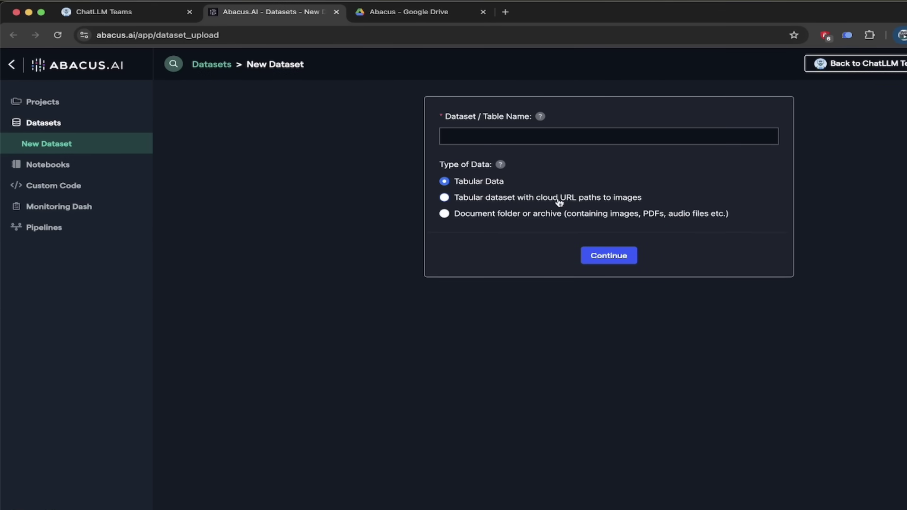
click(528, 216)
click(608, 255)
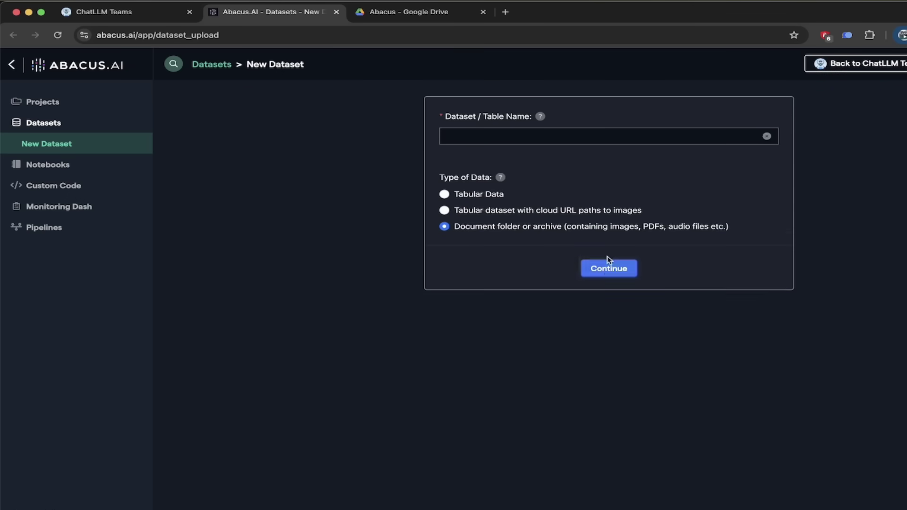
click(517, 136)
text(company_faq)
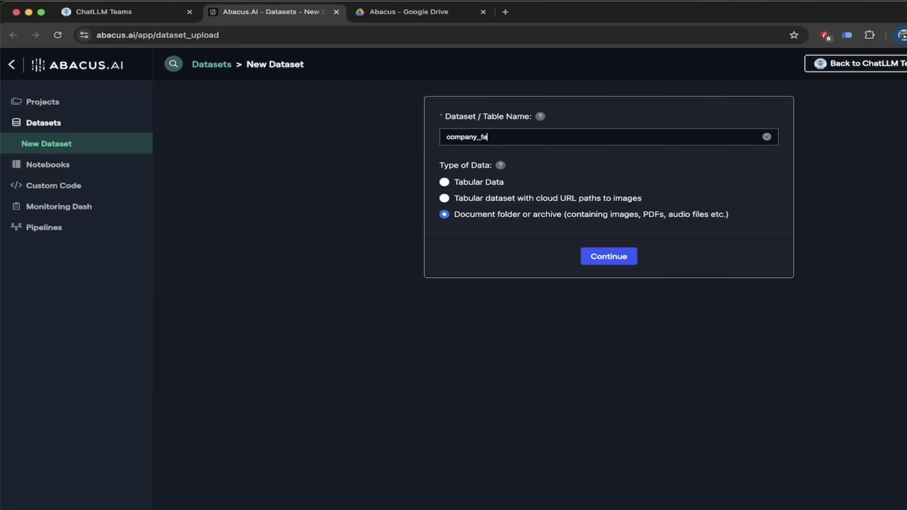
click(596, 260)
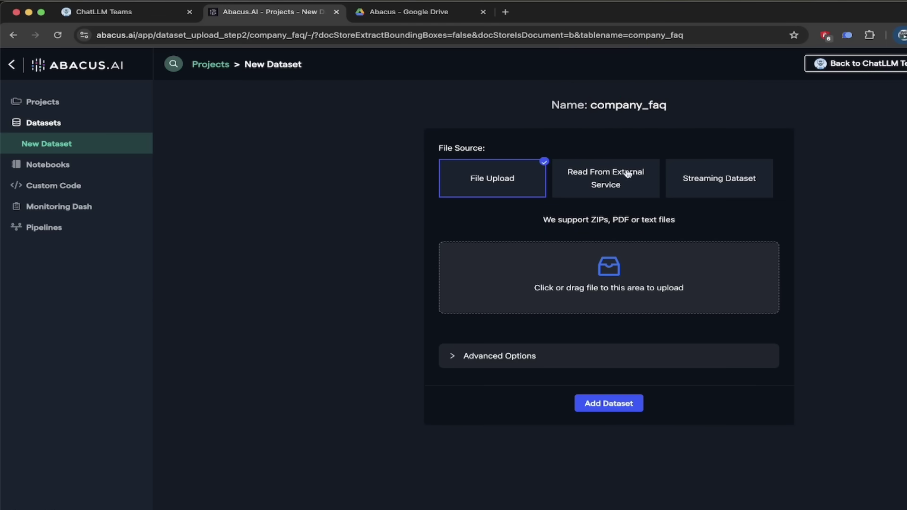
Choose Read From External Service for company_faq and list services for a new connector.
click(599, 180)
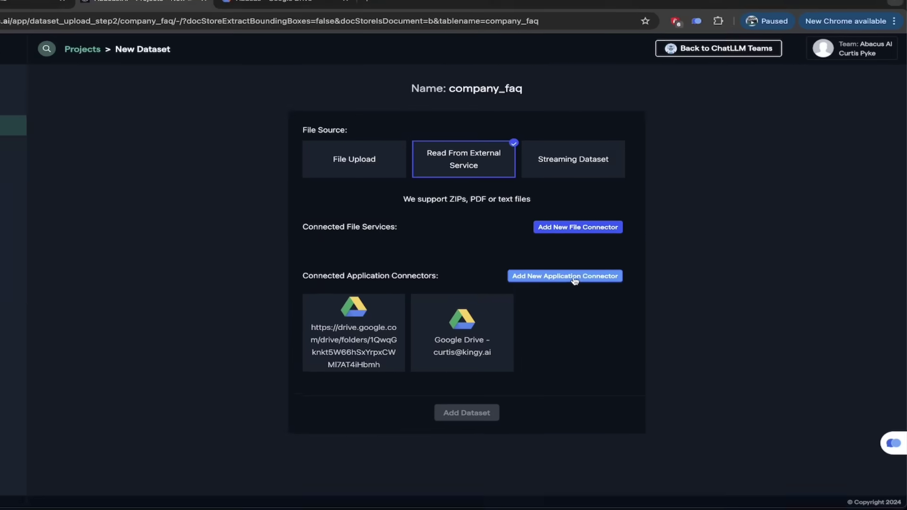
click(522, 285)
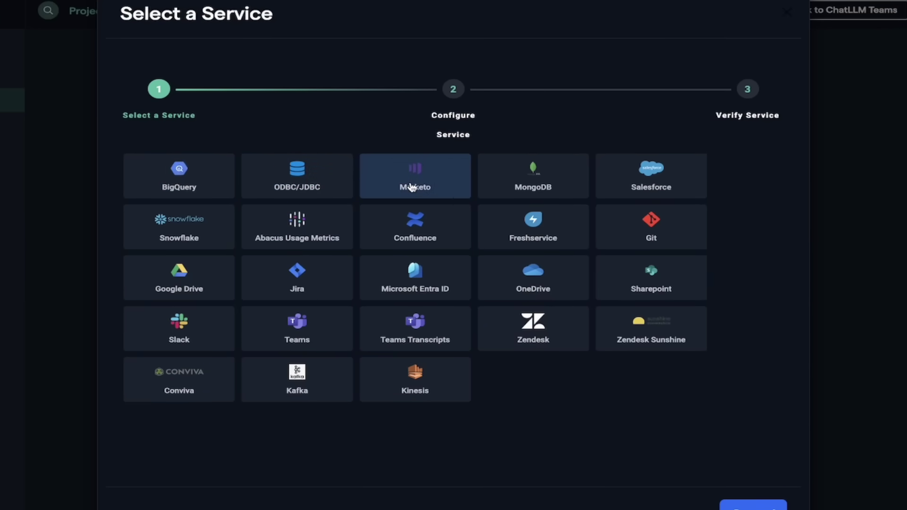
scroll(661, 161, down, 1)
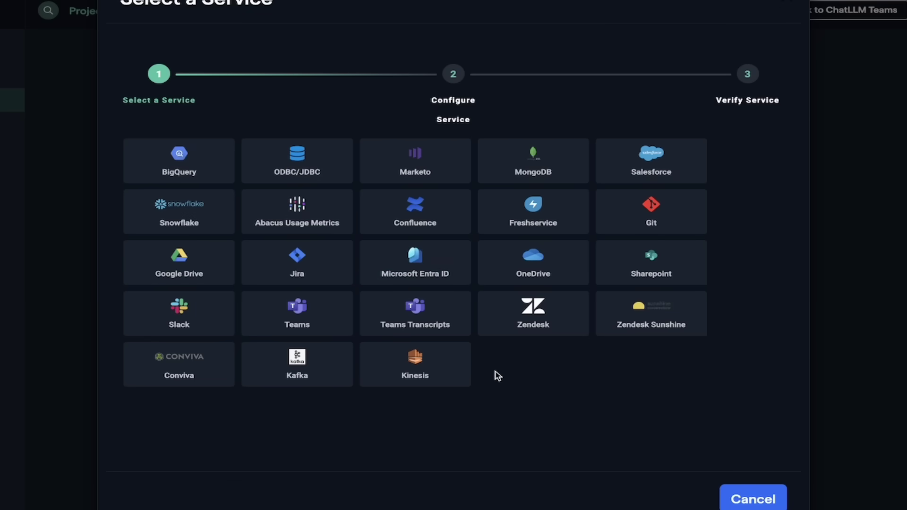
scroll(495, 371, up, 1)
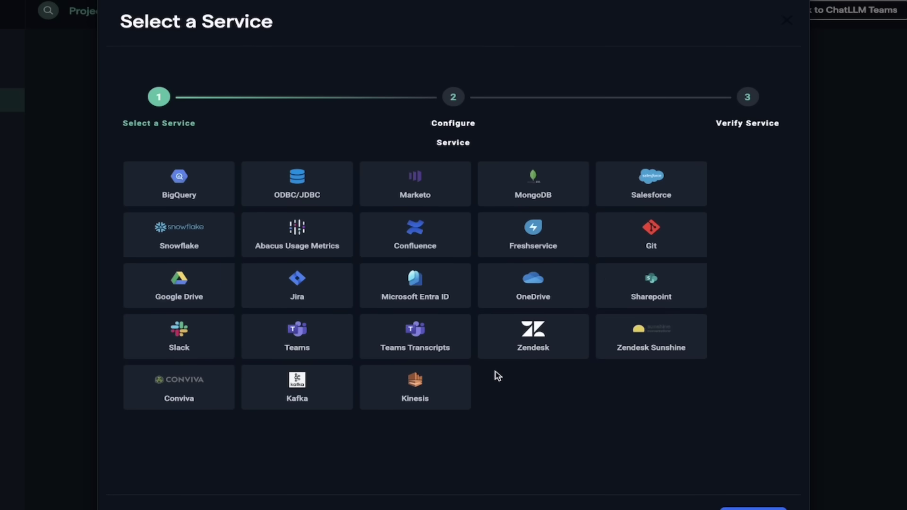
Connect Google Drive with the work Google account and grant Abacus.AI access.
click(186, 295)
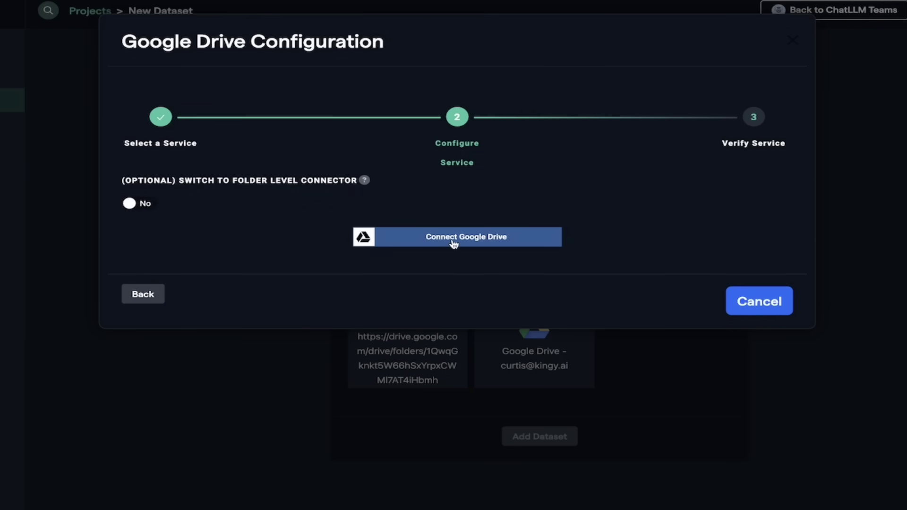
click(484, 240)
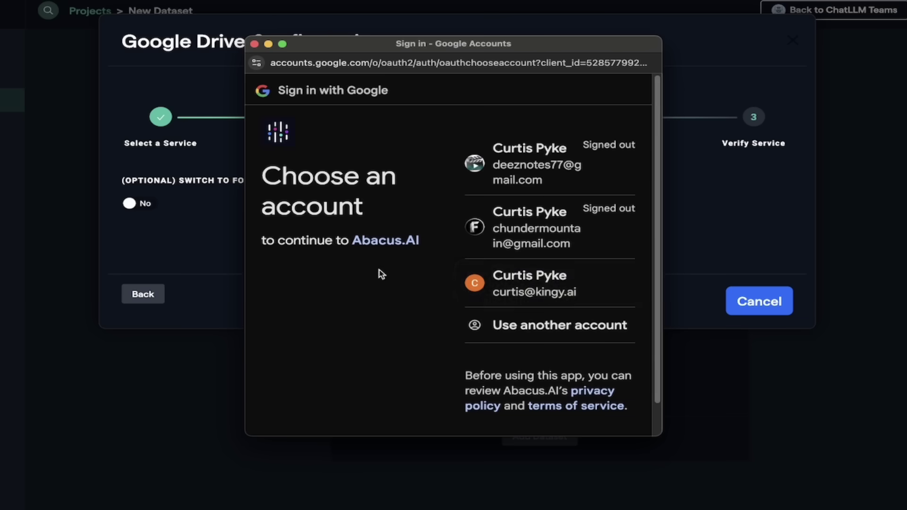
click(526, 293)
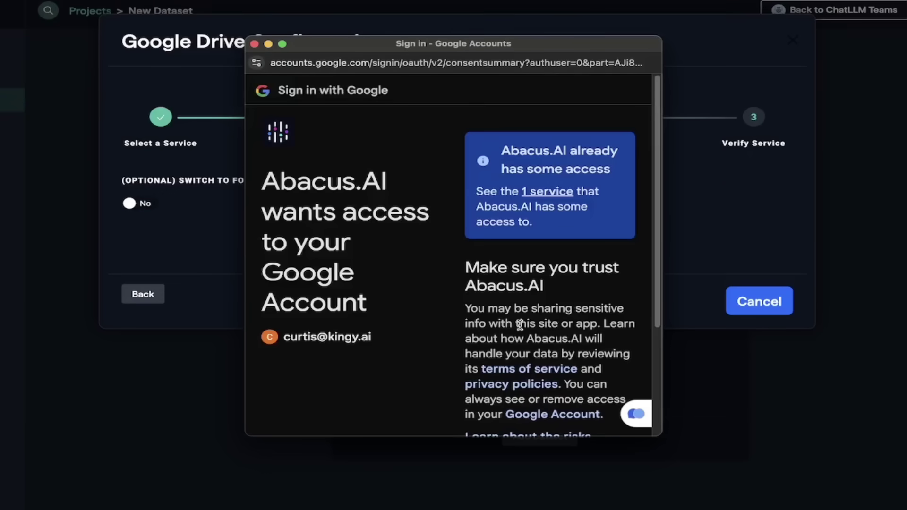
scroll(520, 326, down, 2)
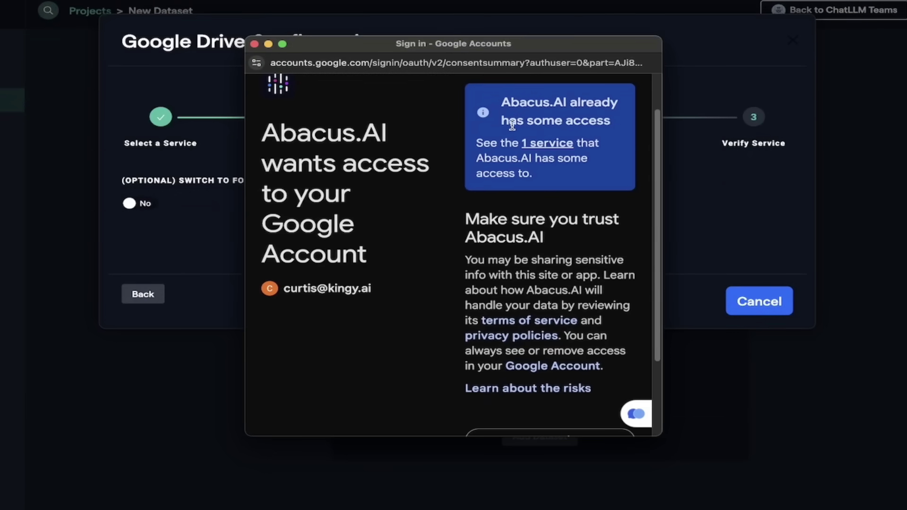
scroll(518, 258, down, 4)
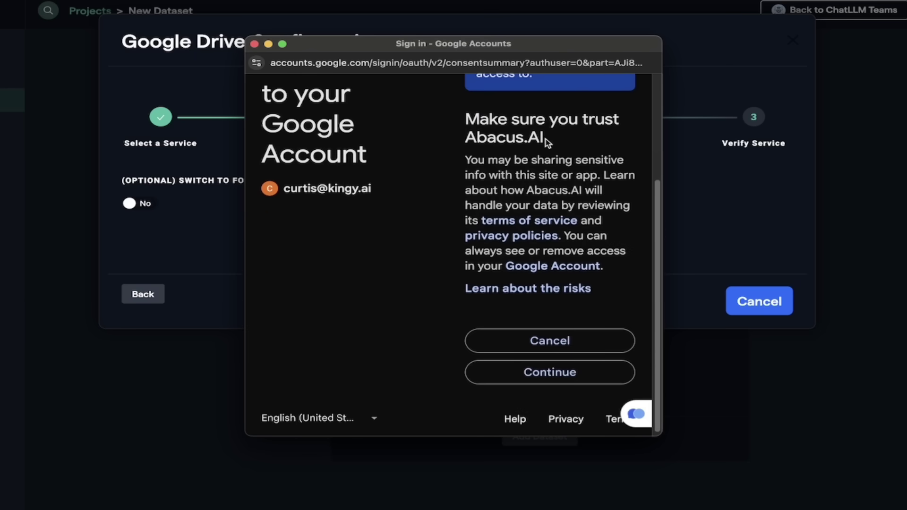
scroll(581, 245, down, 1)
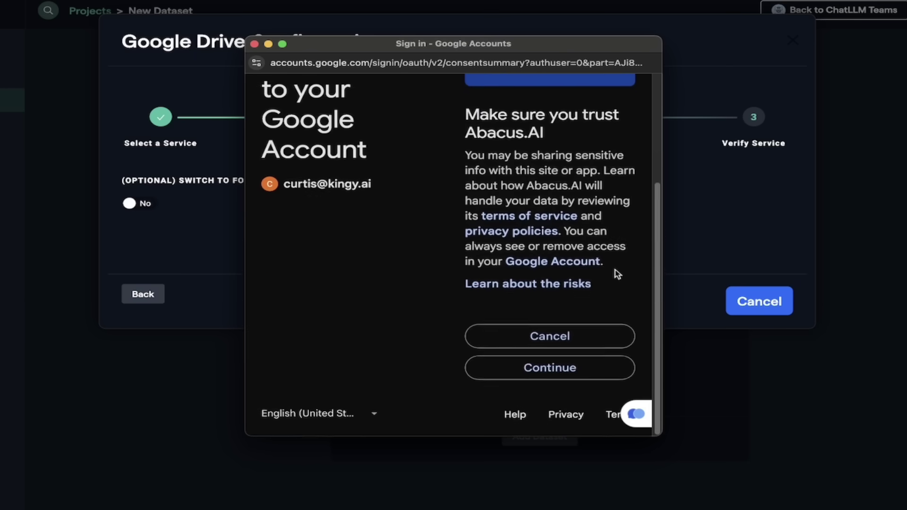
click(576, 372)
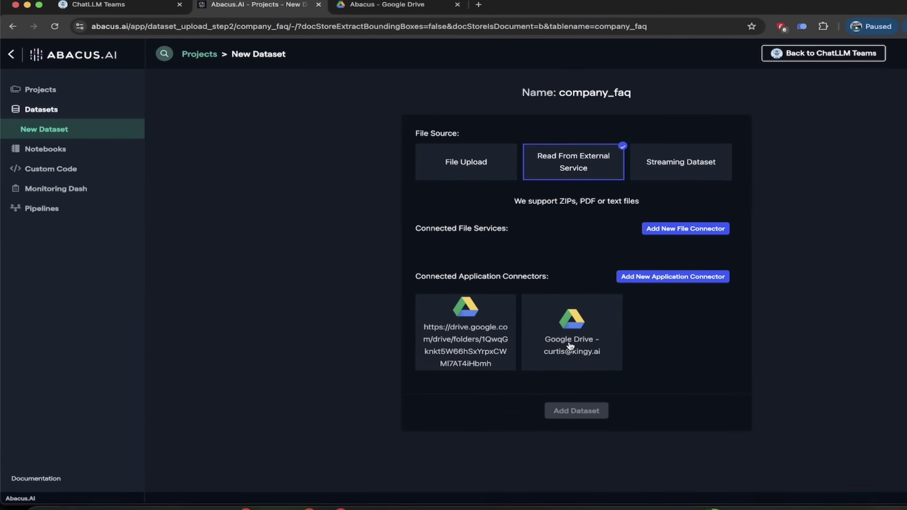
Select the newly linked Google Drive connector as company_faq's source.
click(621, 352)
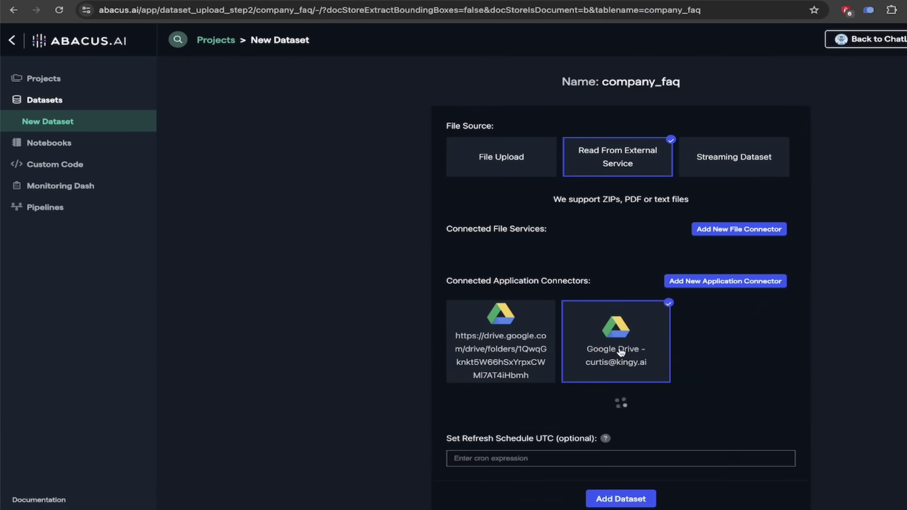
scroll(871, 394, down, 2)
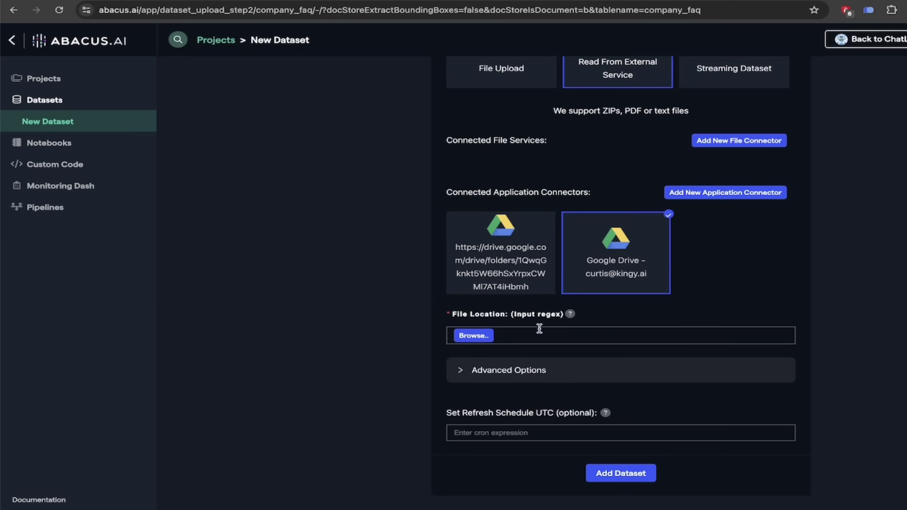
Browse Google Drive and select Abacus/FAQ-Example.docx as the dataset's file location.
click(473, 336)
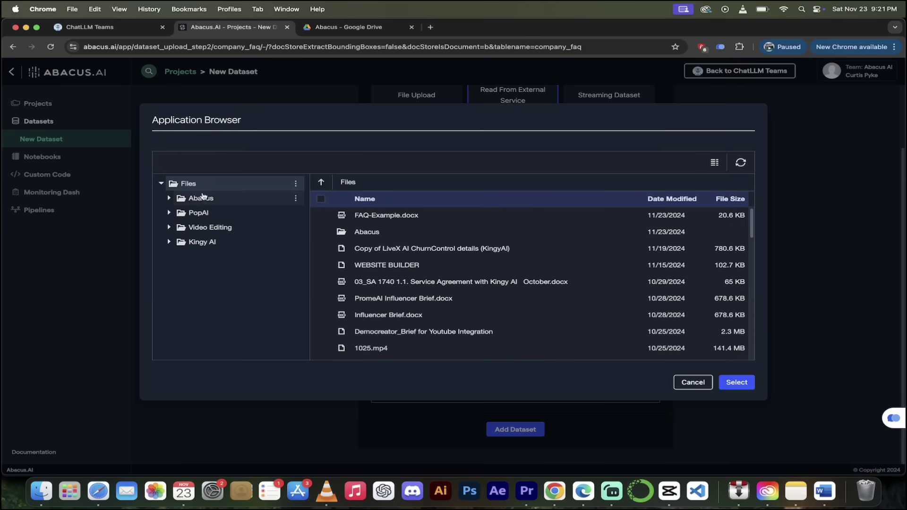
click(199, 201)
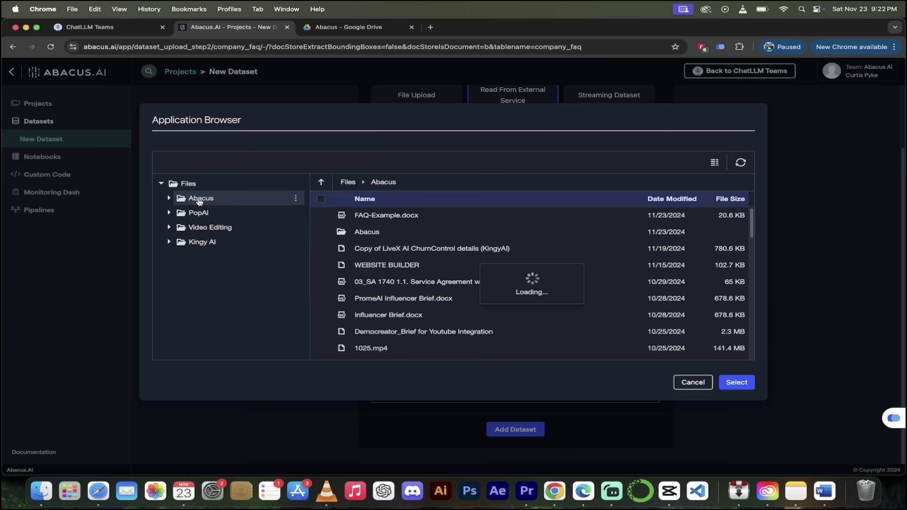
click(365, 211)
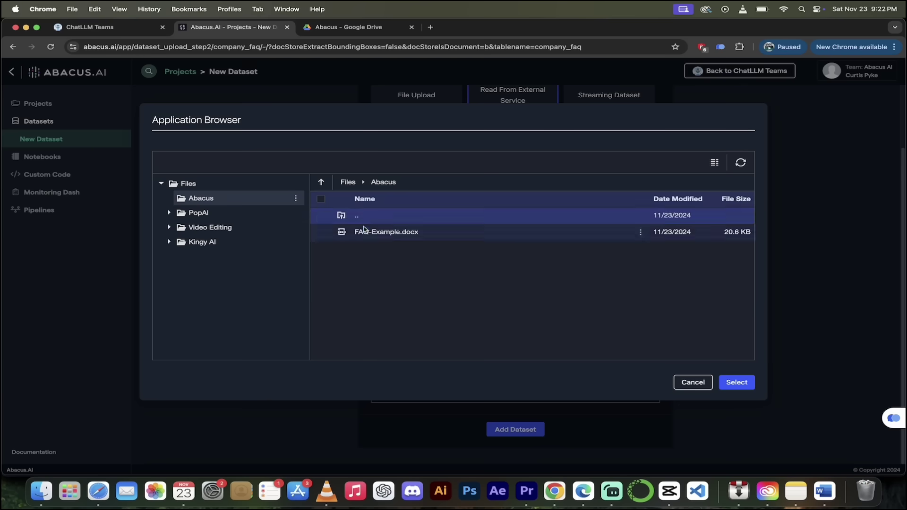
click(373, 233)
click(381, 235)
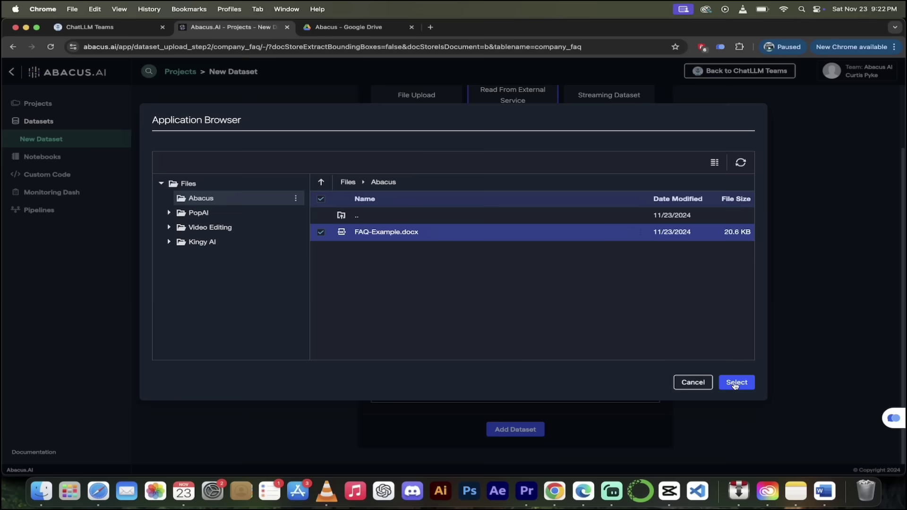
click(735, 385)
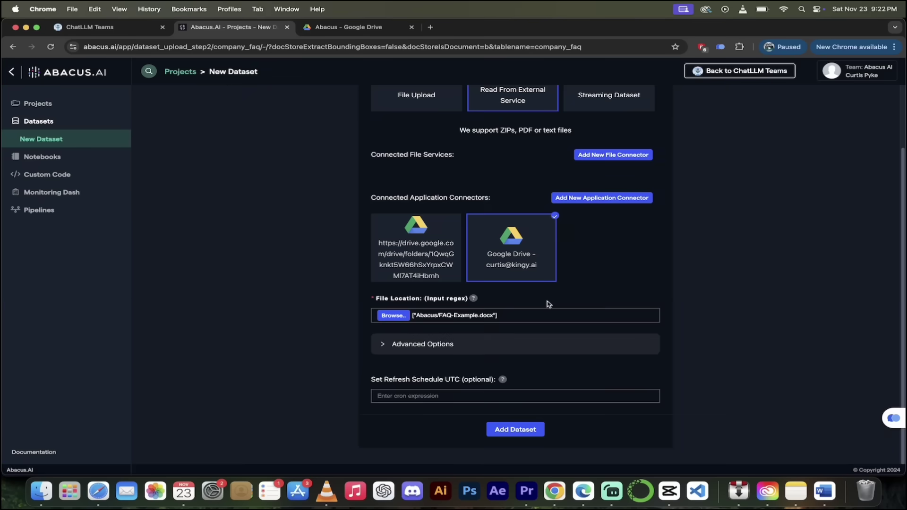
Check the advanced options, then create the company_faq dataset from the Drive file.
click(384, 346)
scroll(387, 340, down, 1)
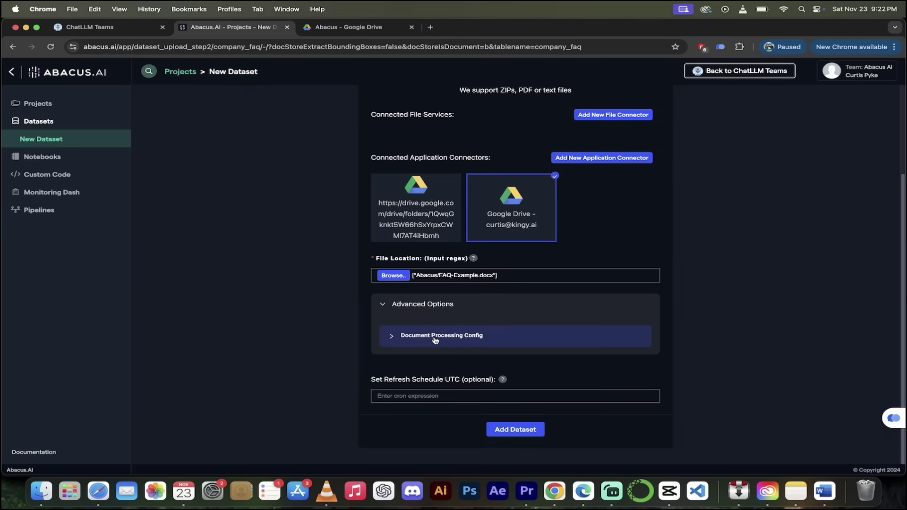
click(383, 305)
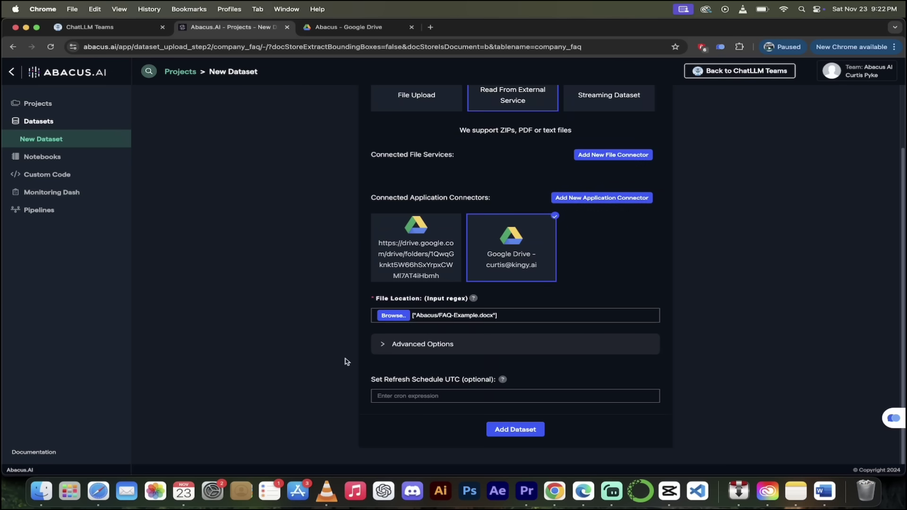
click(522, 431)
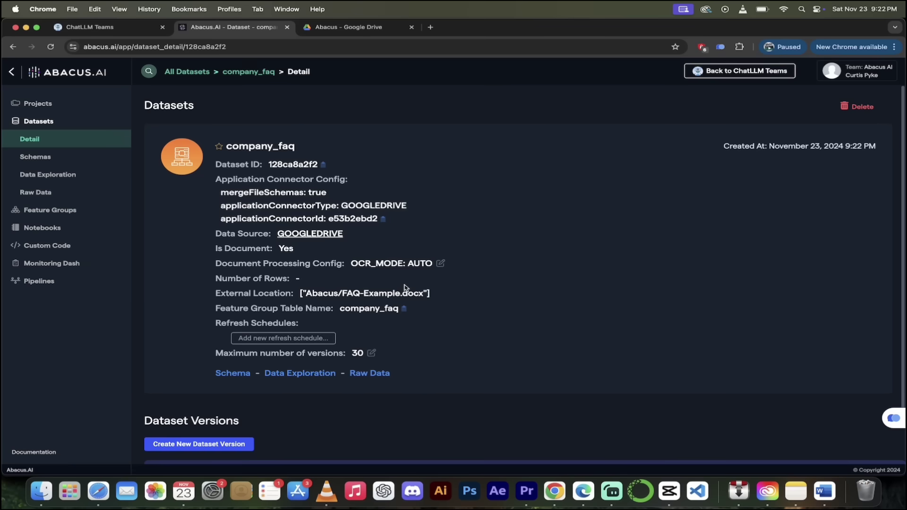
Scroll to Dataset Versions and wait for version 8c5ffa514 to turn Active with 1 row.
scroll(371, 188, down, 2)
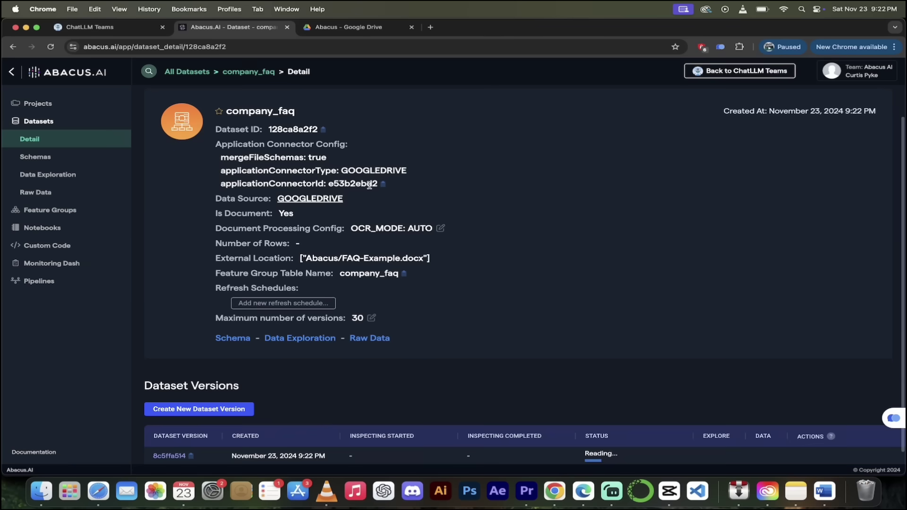
scroll(370, 188, up, 2)
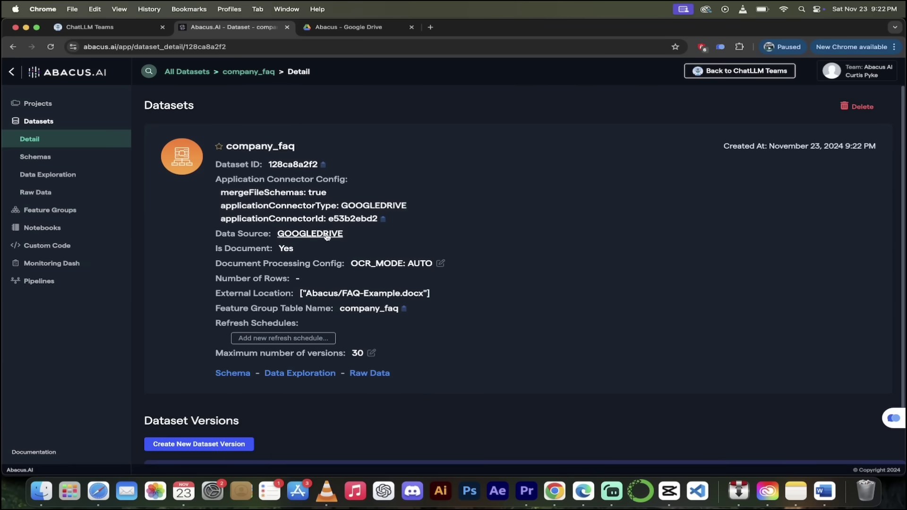
scroll(328, 249, down, 2)
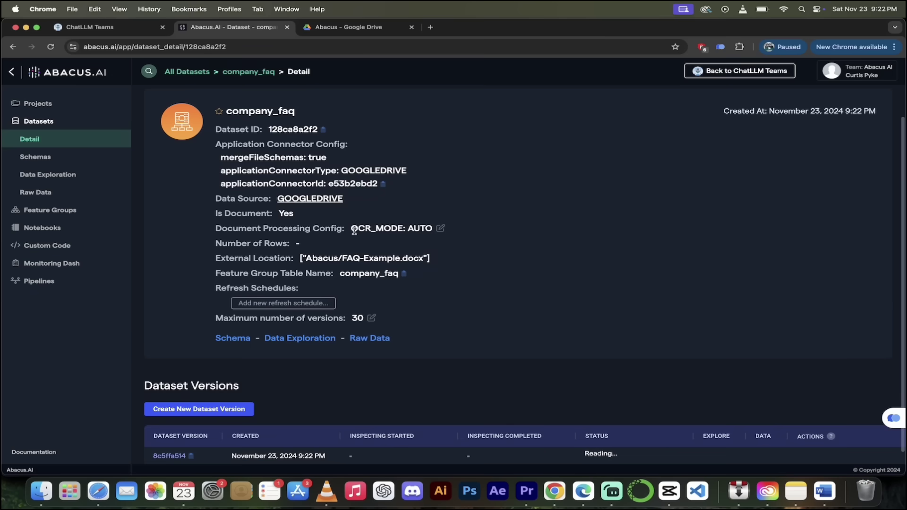
scroll(321, 247, down, 1)
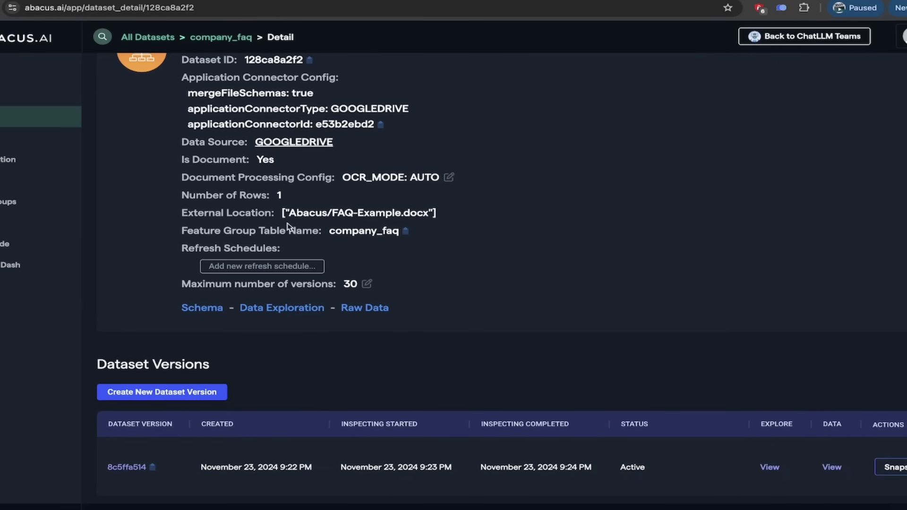
View the FAQ-Example.docx raw data row: 21052 bytes, 6 pages, 686 tokens.
click(39, 182)
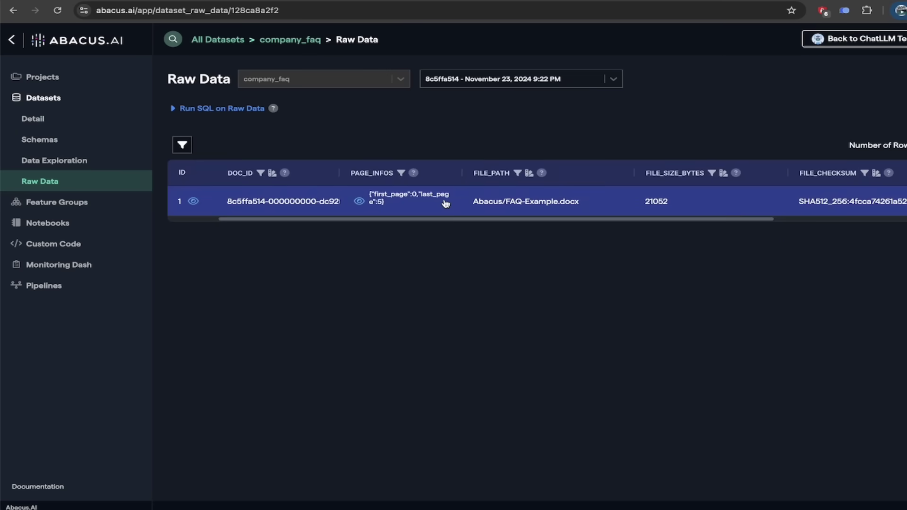
click(194, 202)
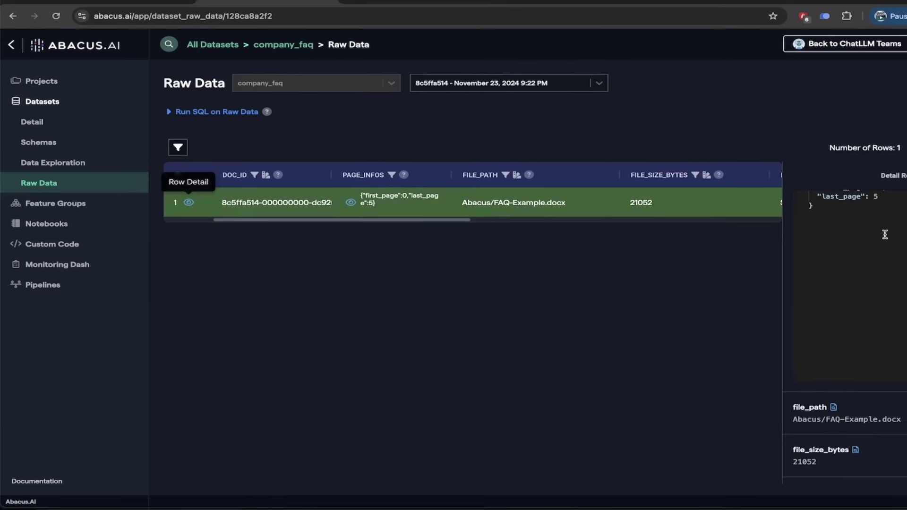
scroll(820, 352, down, 5)
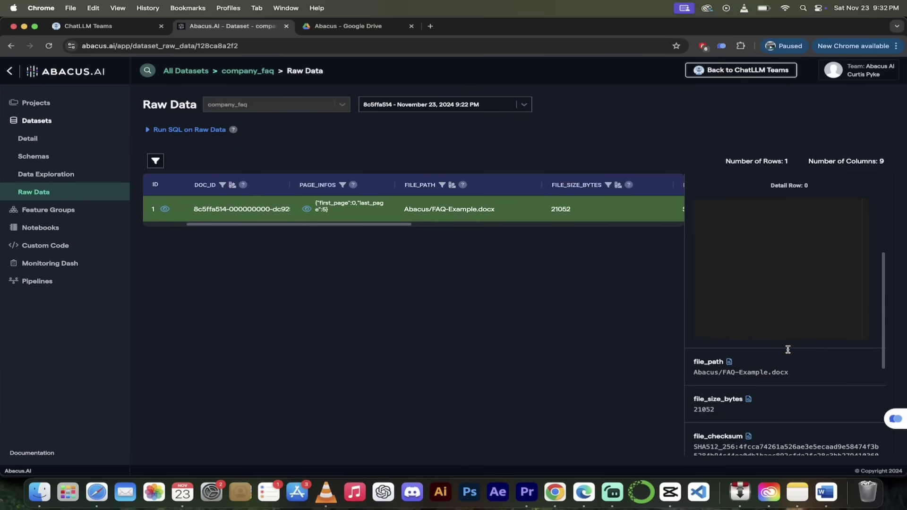
scroll(784, 368, down, 6)
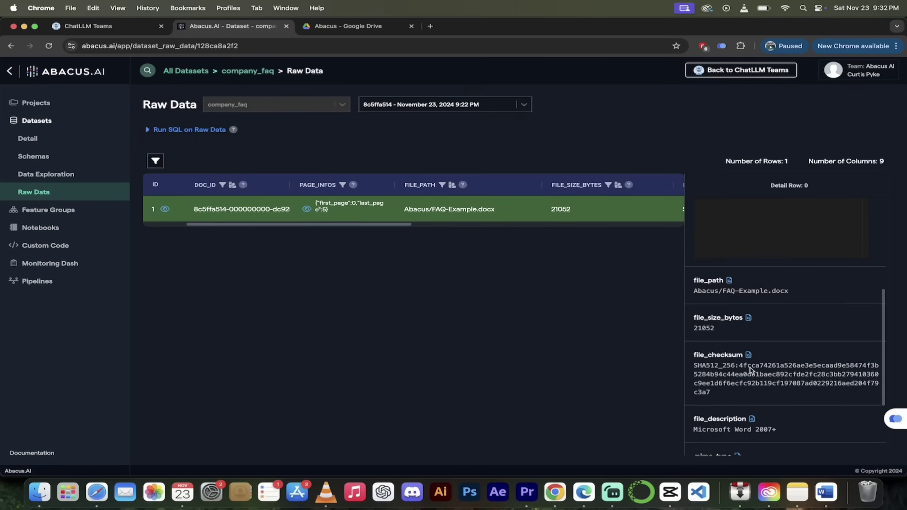
scroll(751, 371, down, 1)
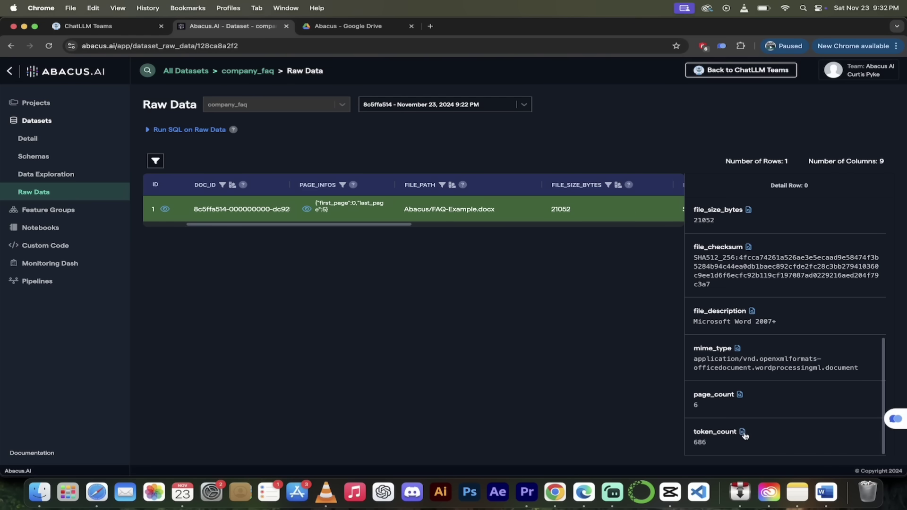
click(307, 210)
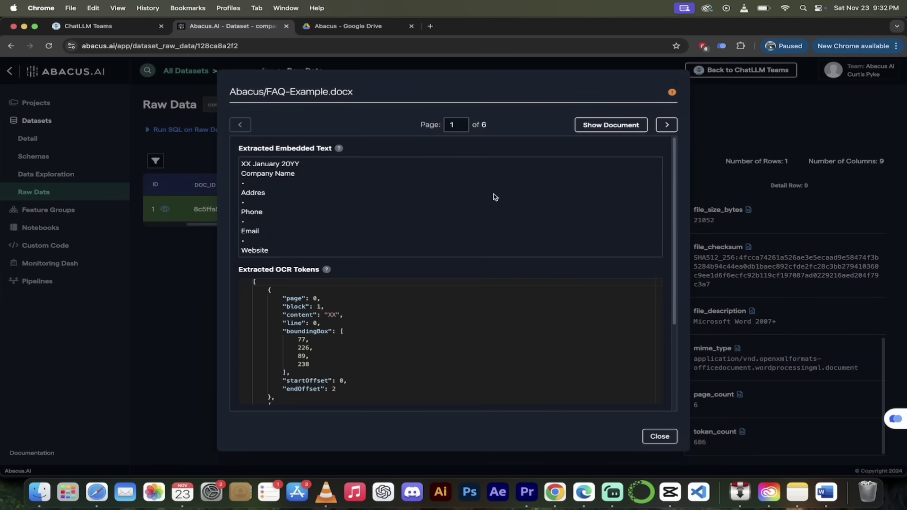
scroll(607, 255, down, 1)
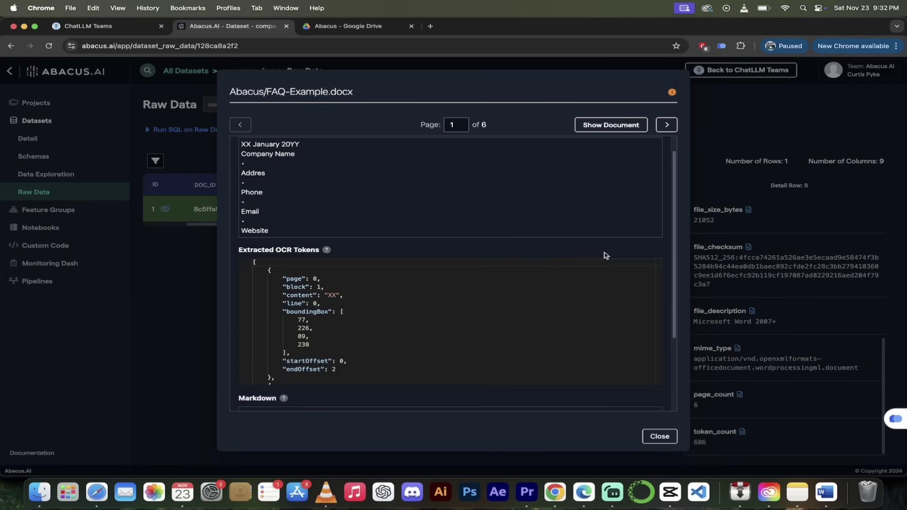
scroll(608, 249, up, 1)
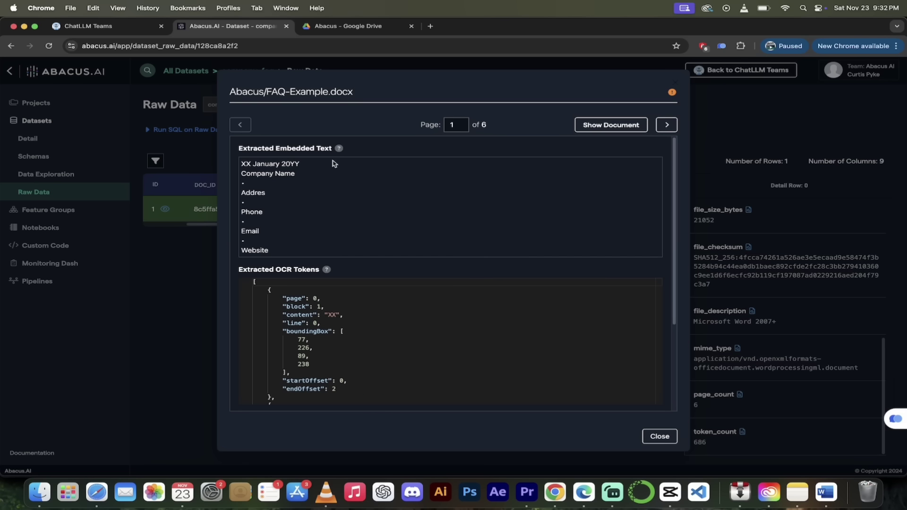
click(603, 126)
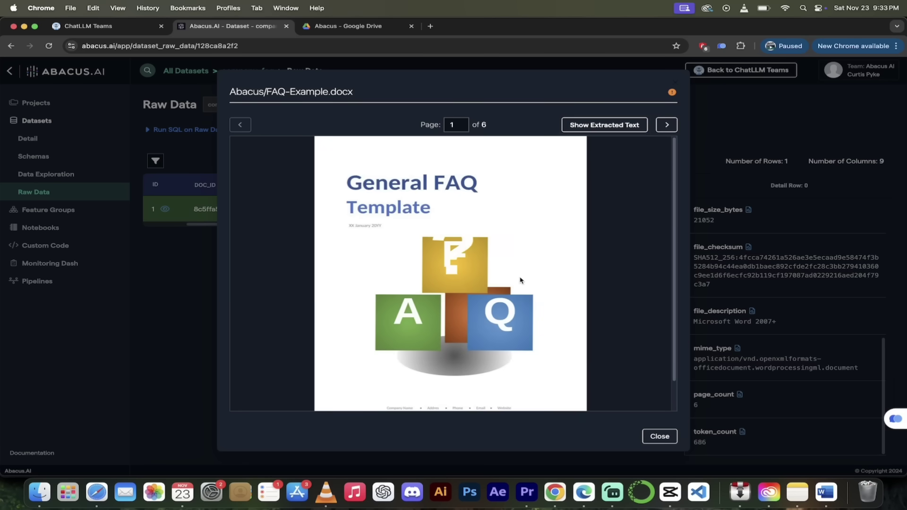
scroll(520, 280, down, 2)
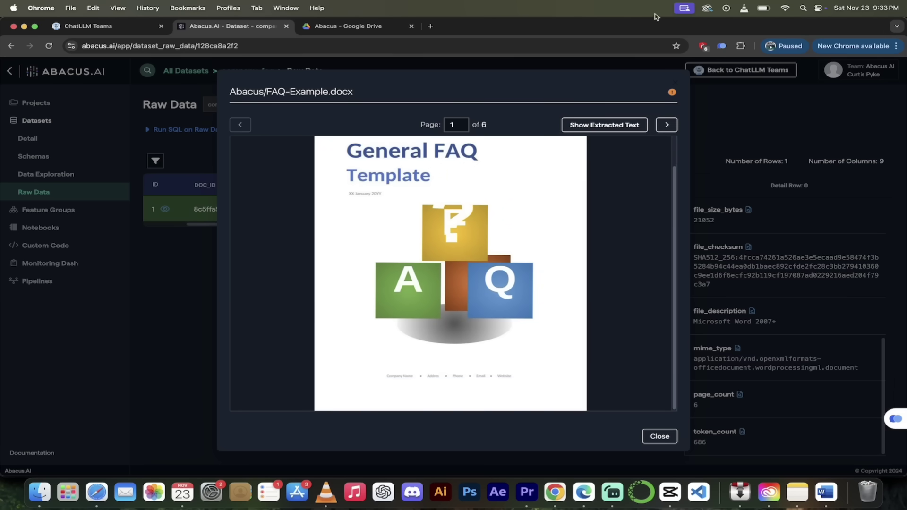
click(668, 126)
click(668, 126)
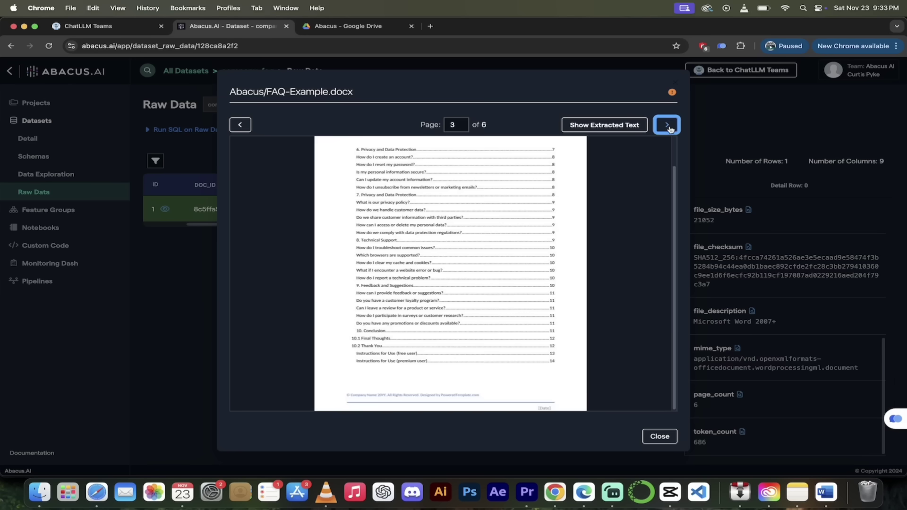
click(668, 127)
click(668, 127)
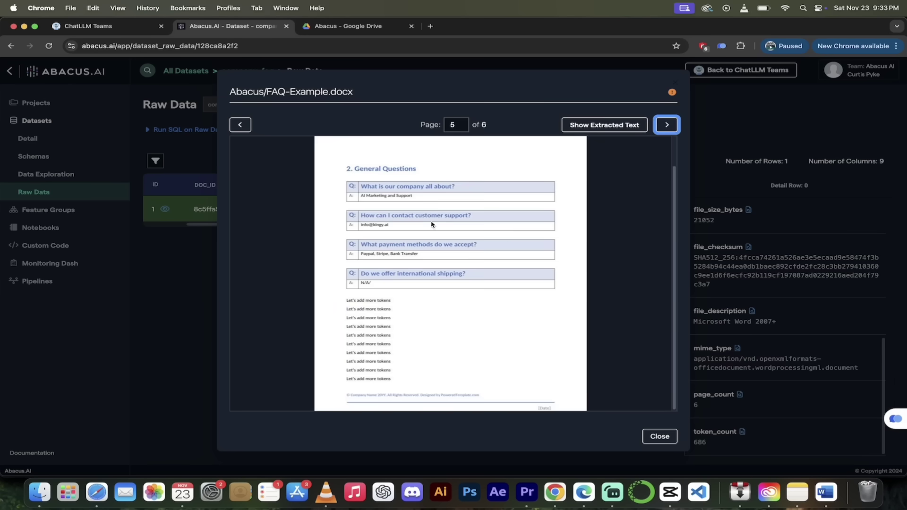
scroll(432, 224, up, 5)
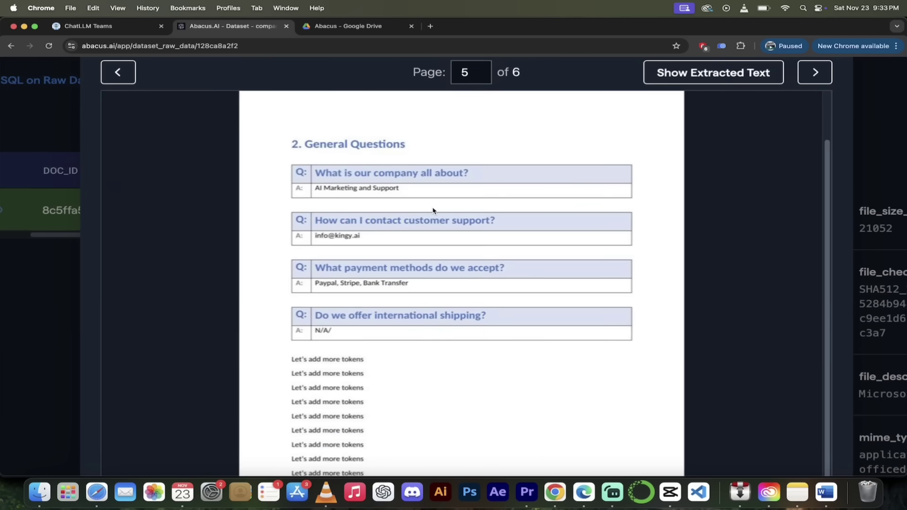
scroll(432, 210, down, 5)
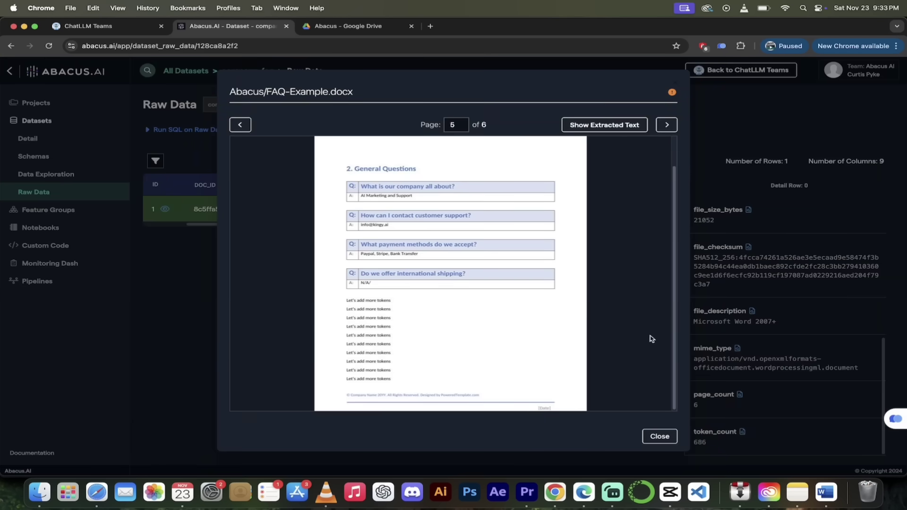
click(660, 436)
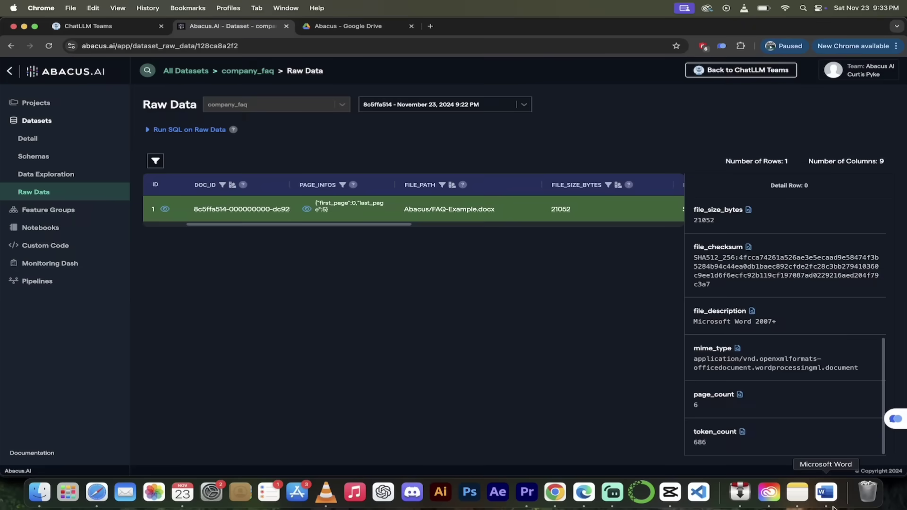
click(827, 492)
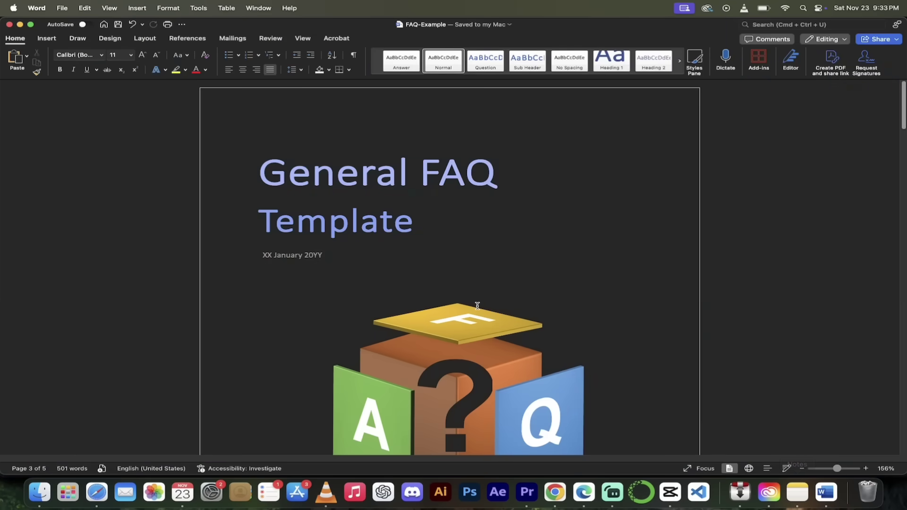
scroll(478, 306, down, 15)
scroll(477, 309, down, 15)
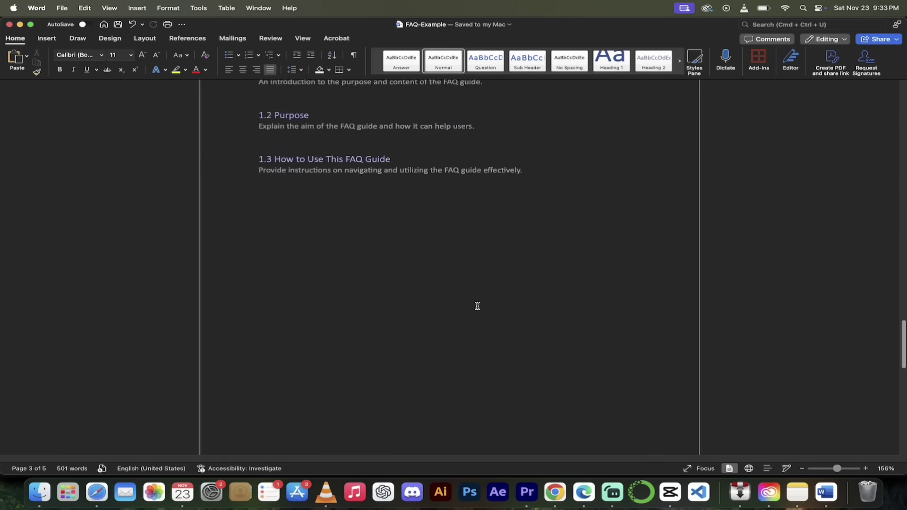
scroll(477, 309, up, 2)
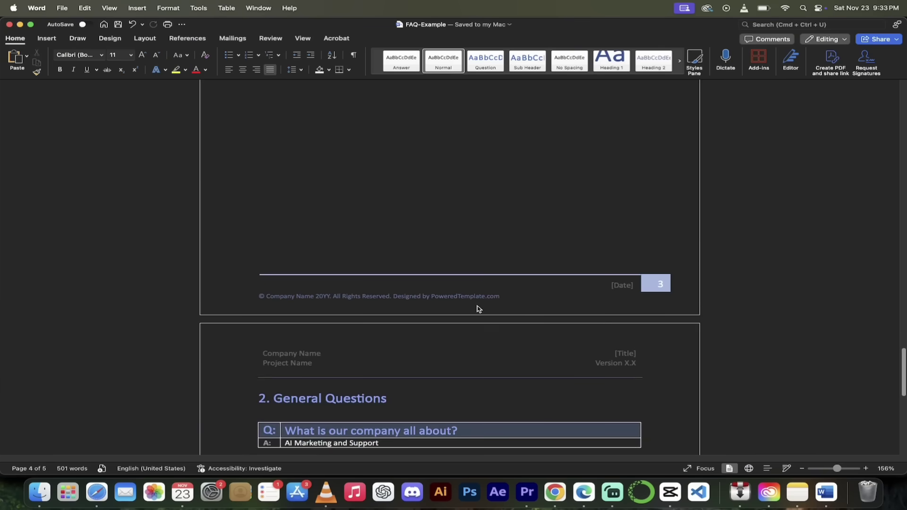
key(super+Tab)
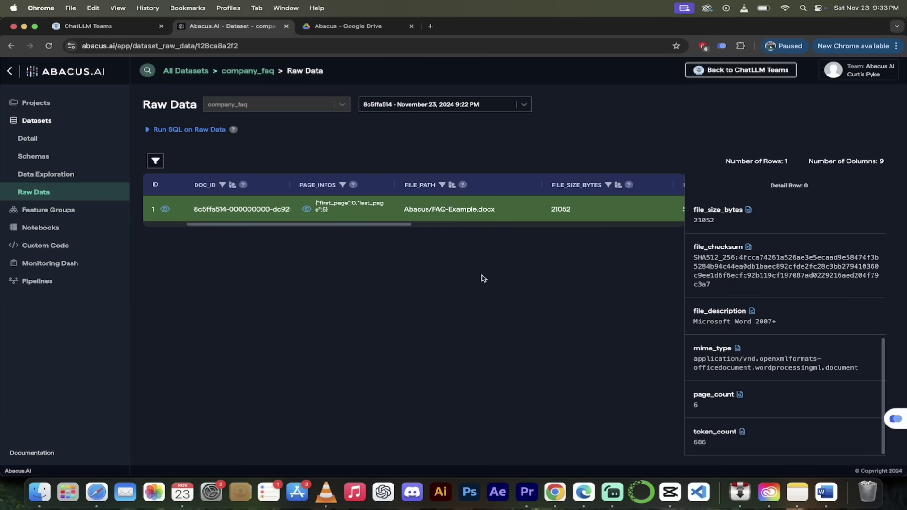